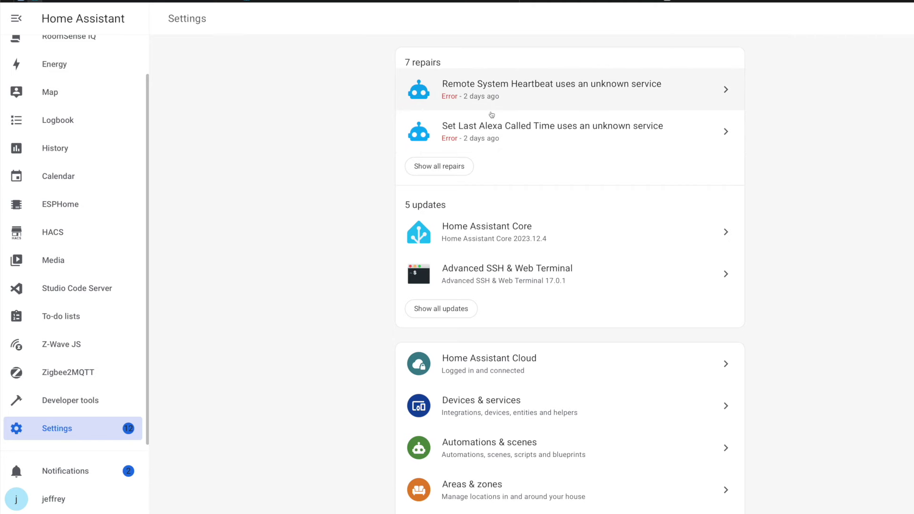
Step: Check the Set Last Alexa Called Time repair, then view the Invalid config notification's input_datetime logs
{"action": "left_click", "coordinate": [551, 142]}
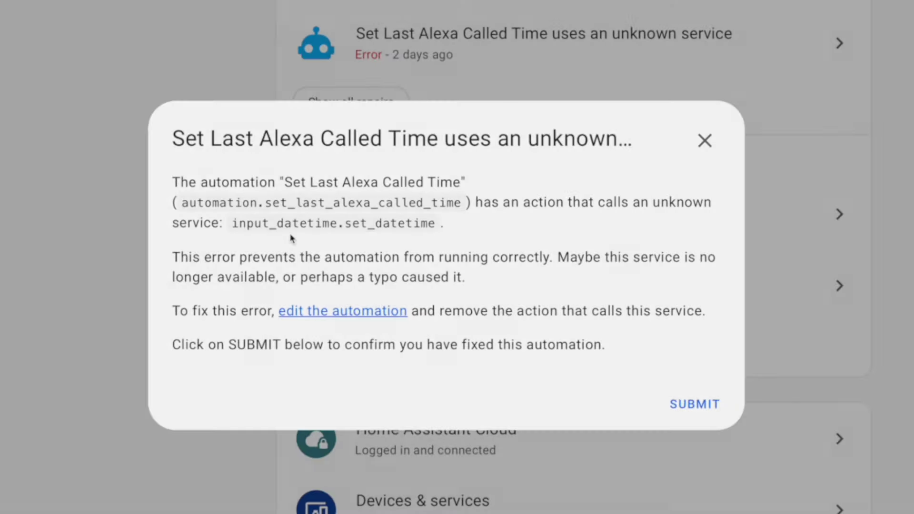
{"action": "left_click", "coordinate": [706, 139]}
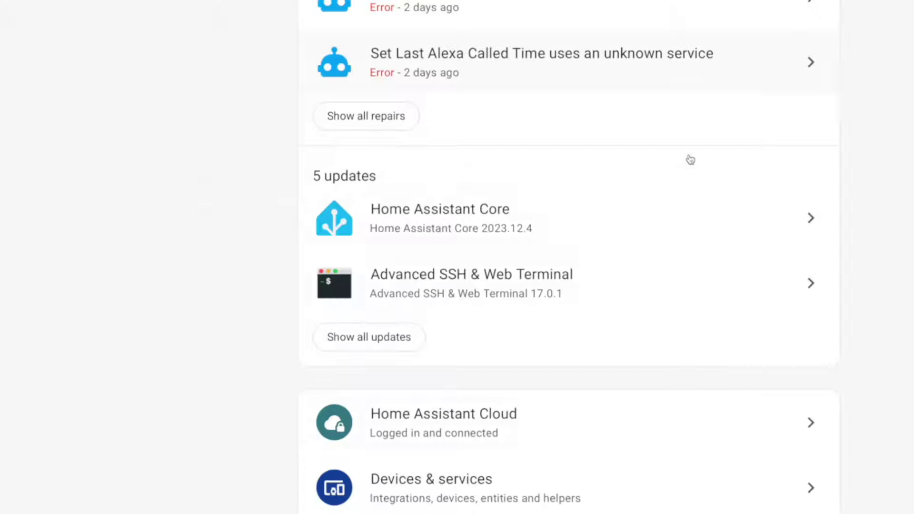
{"action": "left_click", "coordinate": [65, 471]}
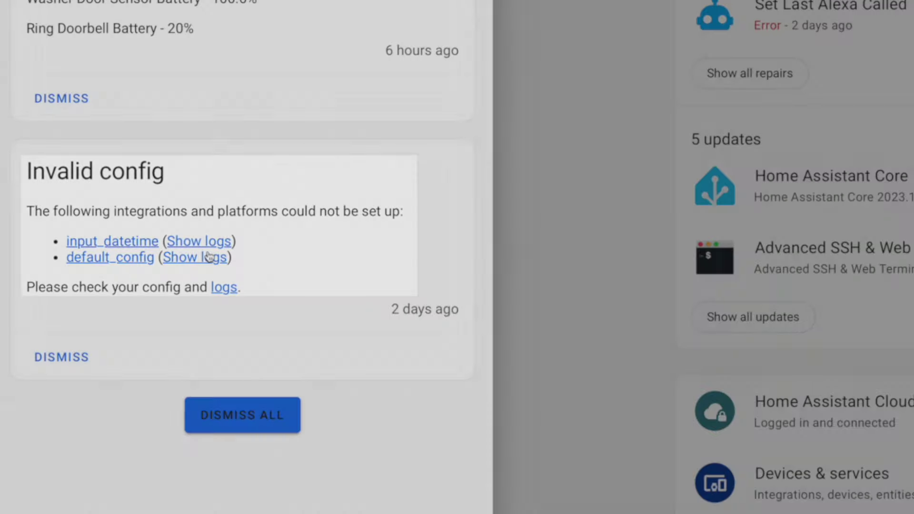
{"action": "left_click", "coordinate": [185, 249]}
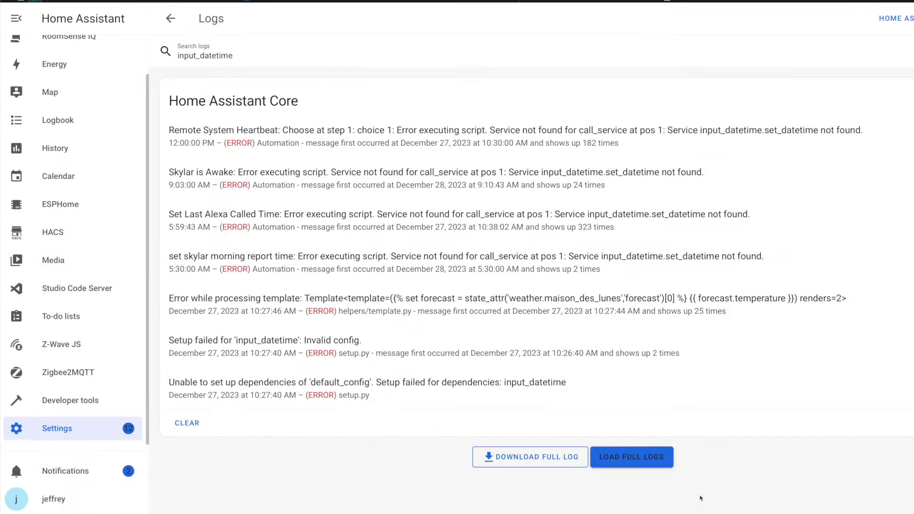
Step: Load the full Core log to reveal the invalid slug daily_ error at configuration.yaml line 131
{"action": "left_click", "coordinate": [631, 457]}
{"action": "scroll", "coordinate": [619, 412], "scroll_direction": "down", "scroll_amount": 5}
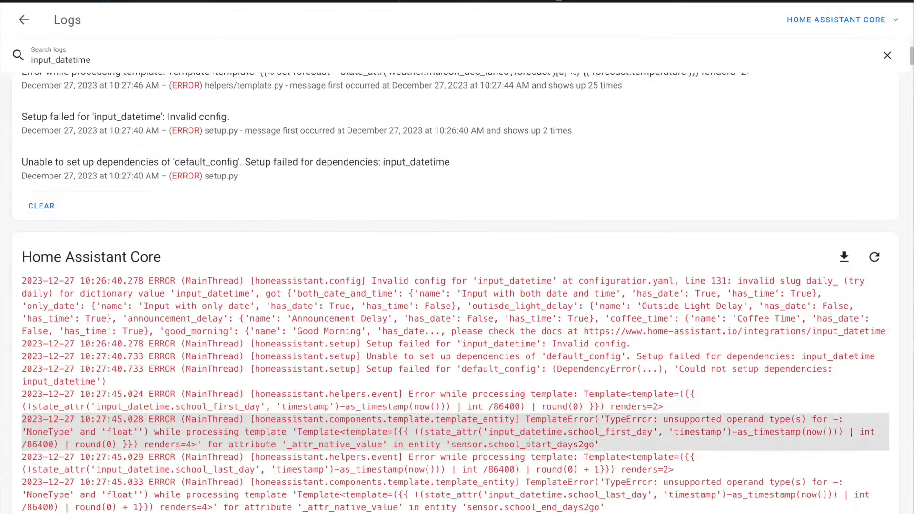
{"action": "scroll", "coordinate": [530, 442], "scroll_direction": "down", "scroll_amount": 4}
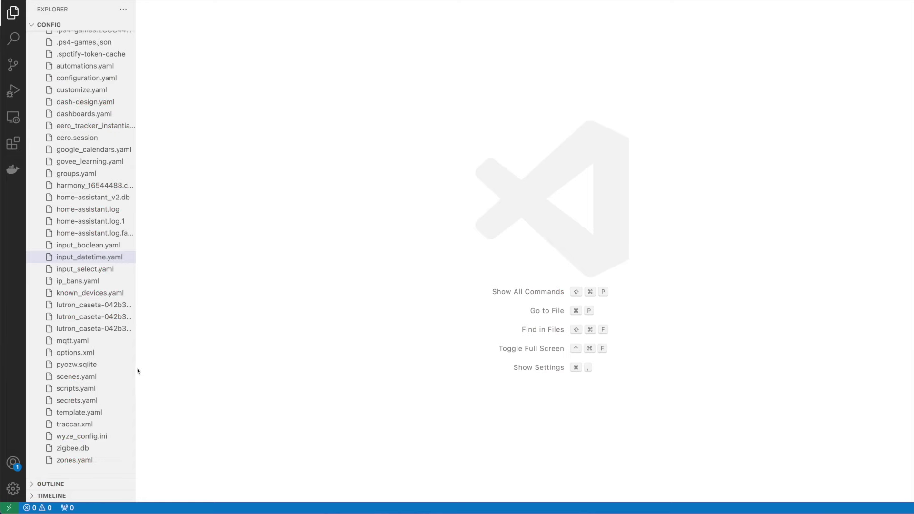
{"action": "scroll", "coordinate": [69, 217], "scroll_direction": "up", "scroll_amount": 3}
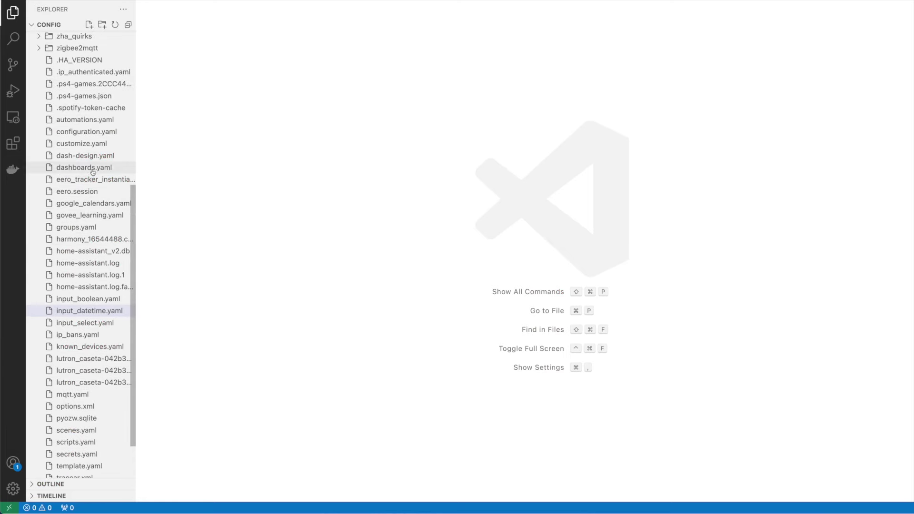
{"action": "left_click", "coordinate": [86, 132]}
Step: Open input_datetime.yaml from configuration.yaml and search it for 'dail', finding no matches
{"action": "scroll", "coordinate": [279, 270], "scroll_direction": "down", "scroll_amount": 5}
{"action": "scroll", "coordinate": [279, 270], "scroll_direction": "down", "scroll_amount": 15}
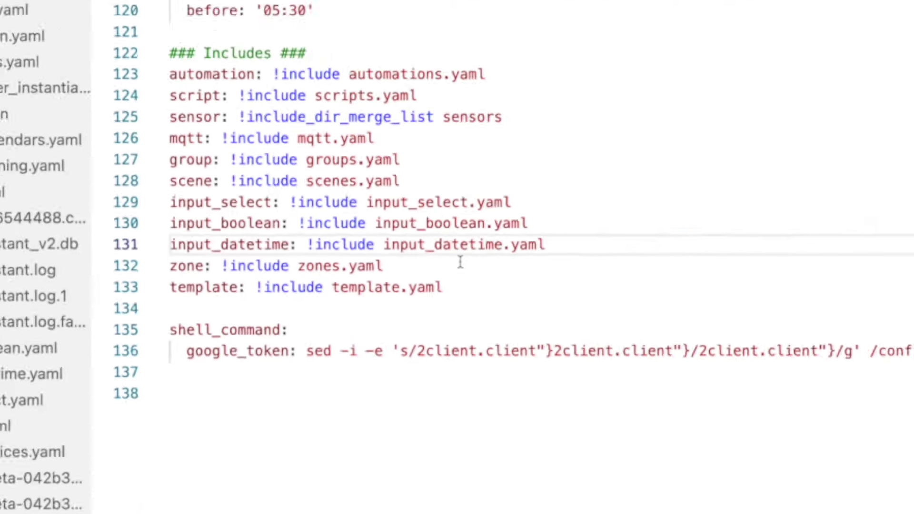
{"action": "left_click", "coordinate": [302, 257], "text": "super"}
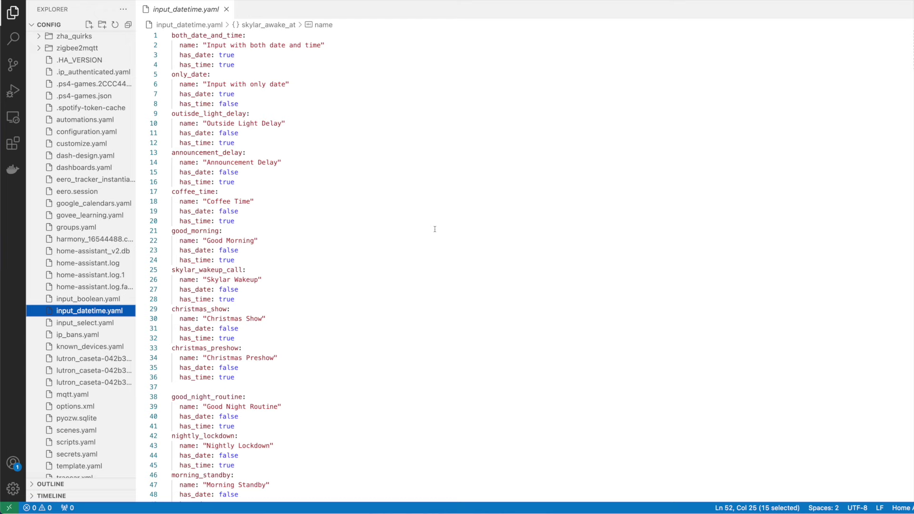
{"action": "double_click", "coordinate": [526, 172]}
{"action": "key", "text": "super+f"}
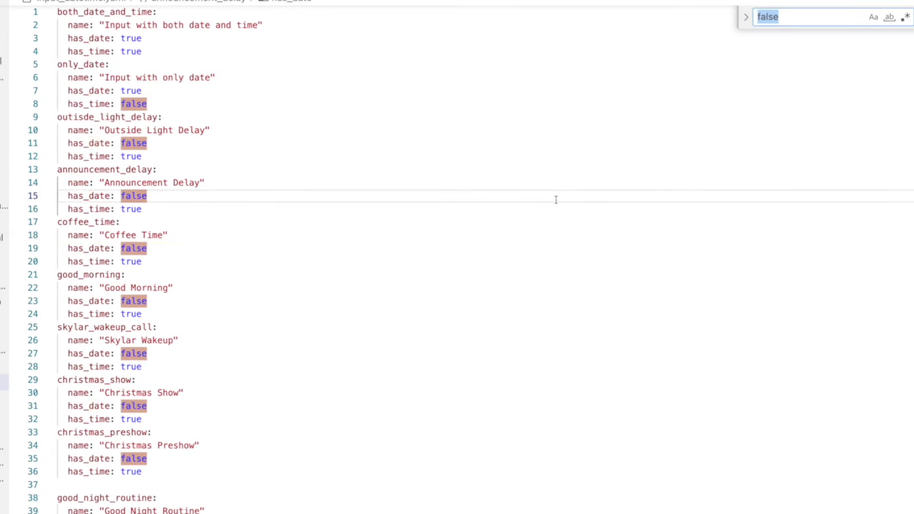
{"action": "type", "text": "daily_"}
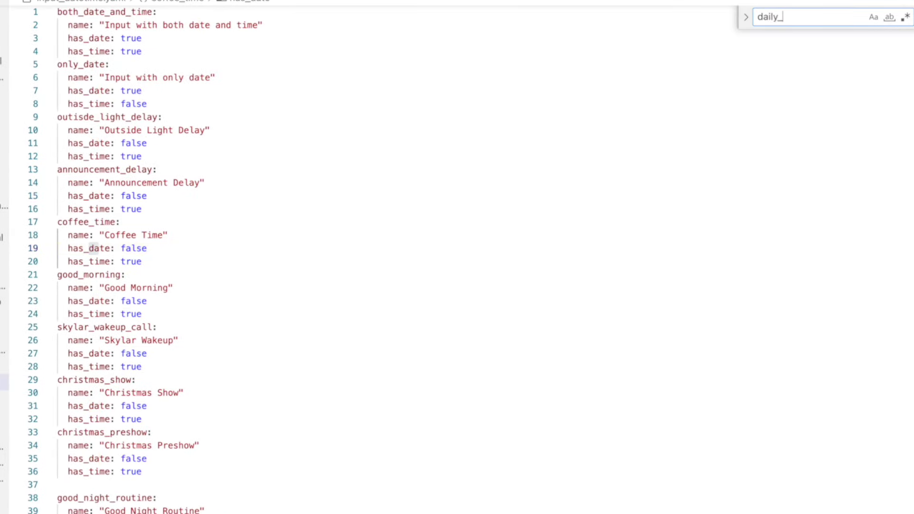
{"action": "scroll", "coordinate": [431, 373], "scroll_direction": "down", "scroll_amount": 15}
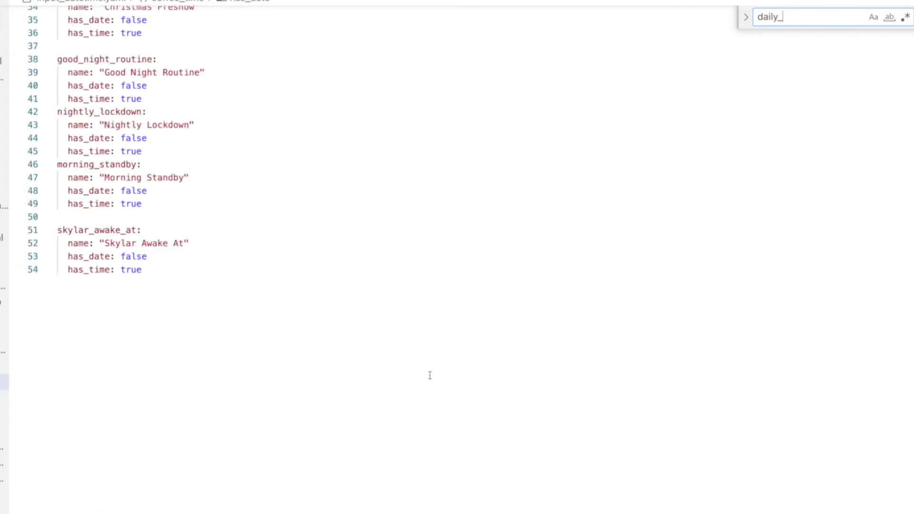
{"action": "scroll", "coordinate": [432, 373], "scroll_direction": "up", "scroll_amount": 18}
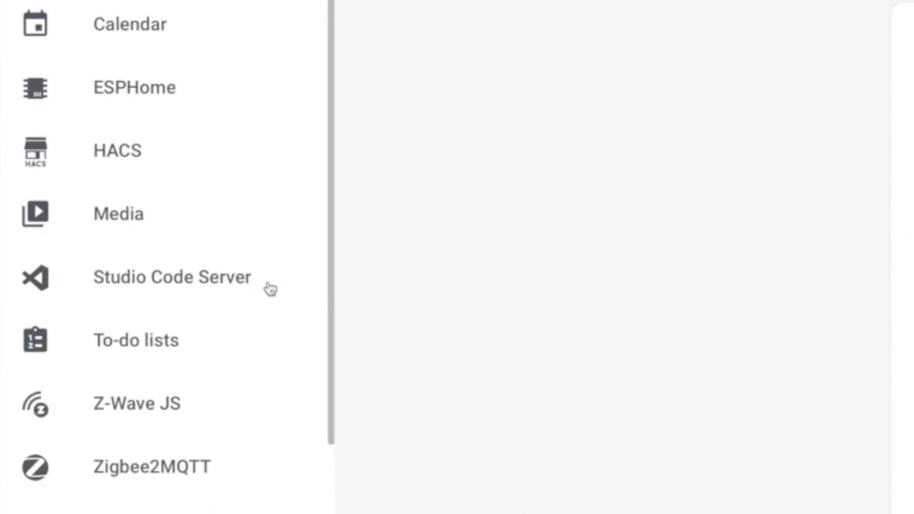
Step: Open packages/appliances.yaml in Studio Code Server and scroll through its sensor definitions
{"action": "left_click", "coordinate": [271, 289]}
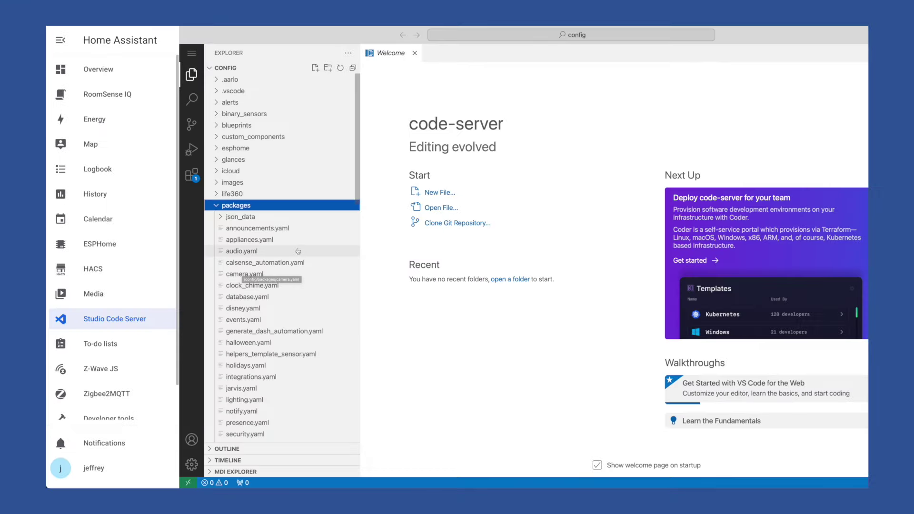
{"action": "left_click", "coordinate": [271, 240]}
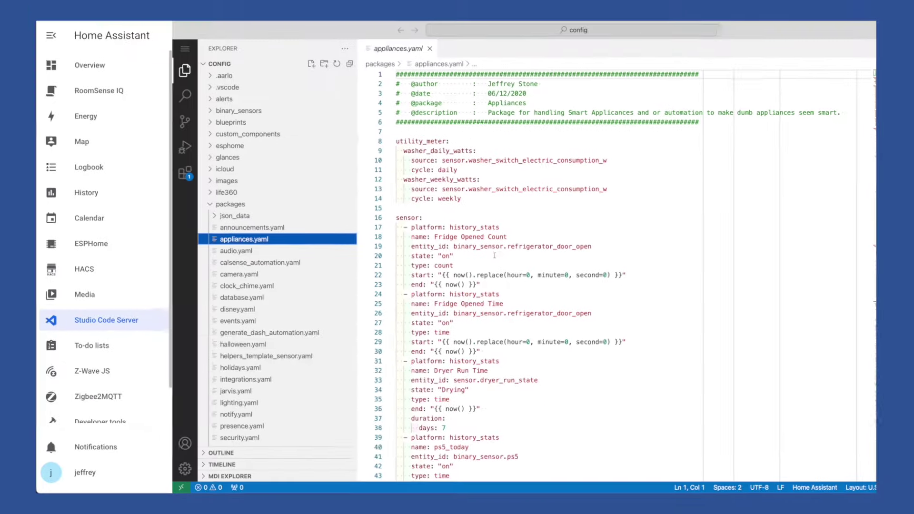
{"action": "scroll", "coordinate": [305, 342], "scroll_direction": "down", "scroll_amount": 1}
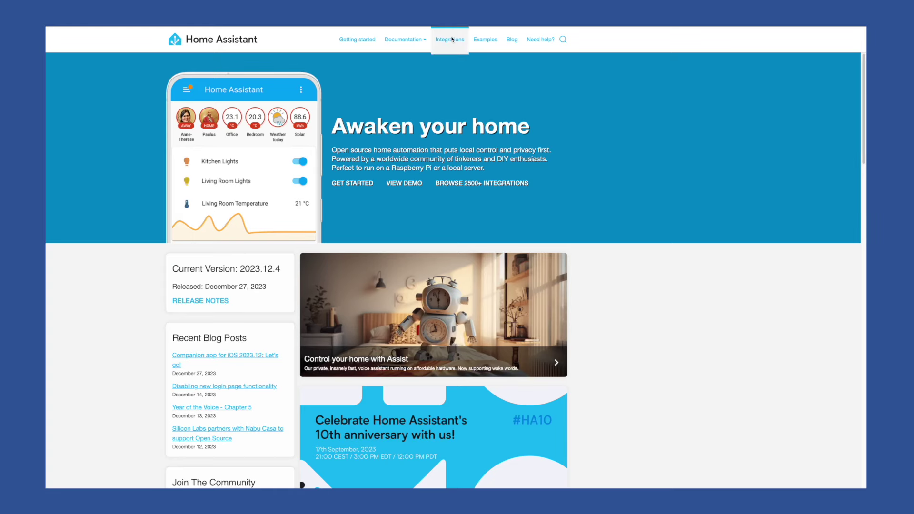
Step: Open the Input Datetime integration docs from the integrations catalogue, then its known issues
{"action": "left_click", "coordinate": [449, 40]}
{"action": "type", "text": "in"}
{"action": "key", "text": "BackSpace"}
{"action": "key", "text": "BackSpace"}
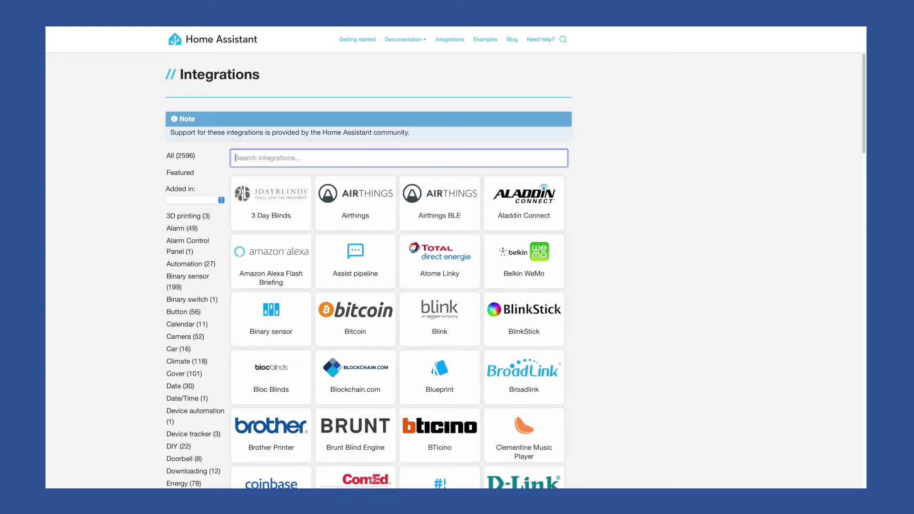
{"action": "left_click", "coordinate": [534, 212]}
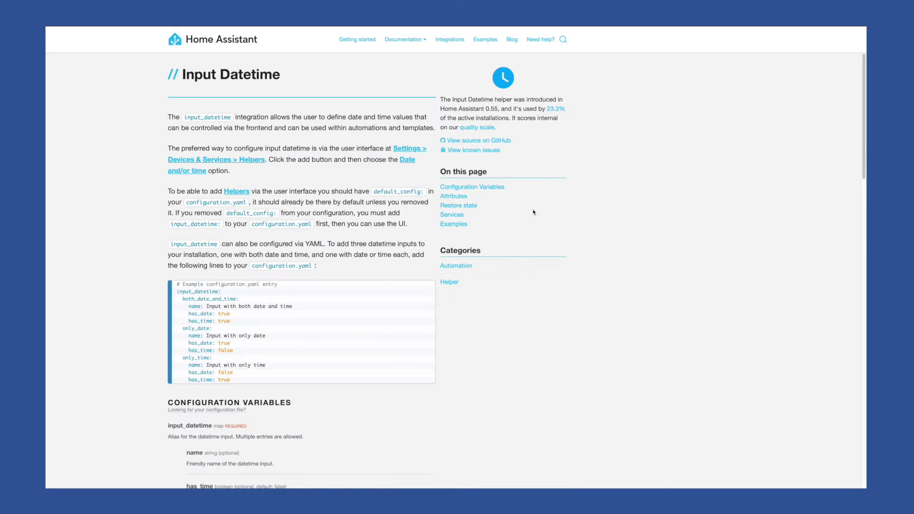
{"action": "mouse_move", "coordinate": [327, 305]}
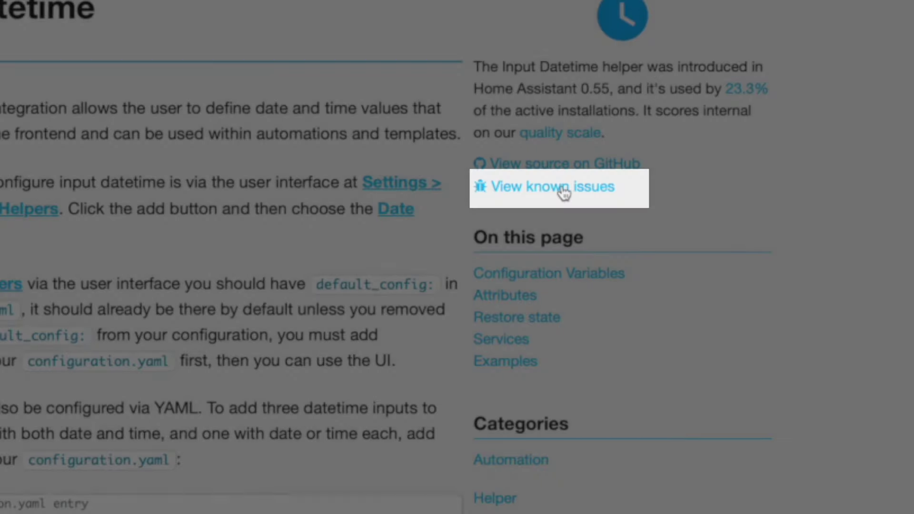
{"action": "left_click", "coordinate": [566, 189]}
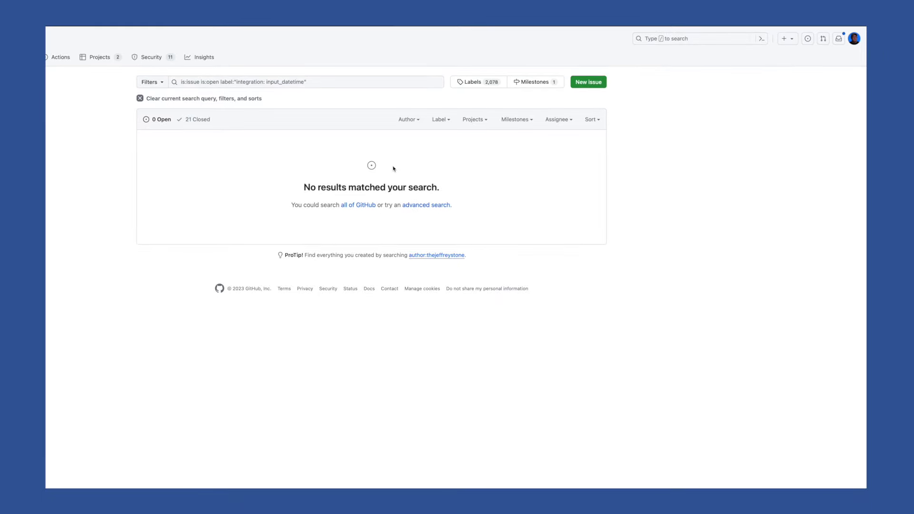
Step: List the closed input_datetime issues and open issue #83606 about lost date input
{"action": "left_click", "coordinate": [206, 121]}
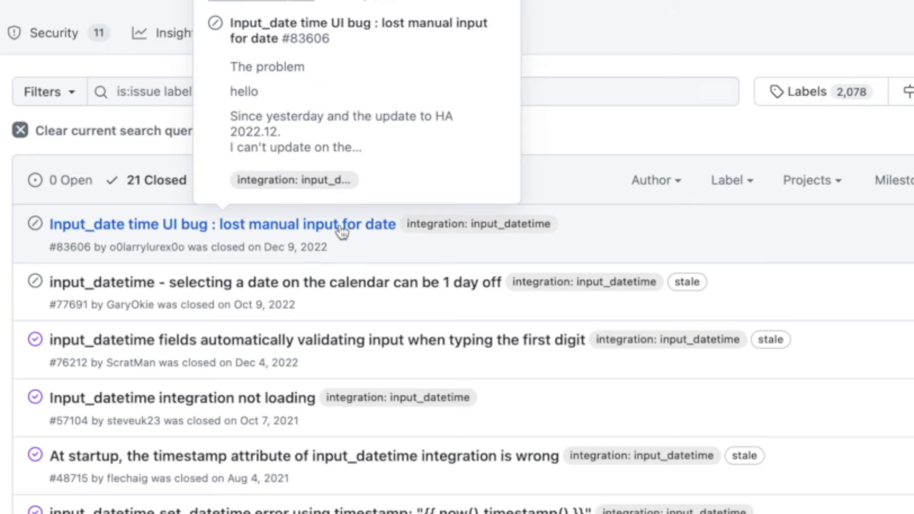
{"action": "left_click", "coordinate": [342, 232]}
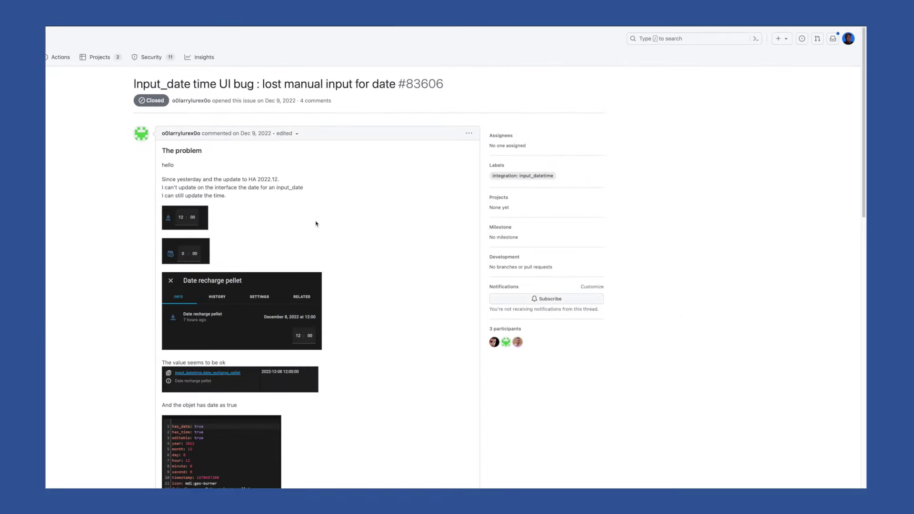
{"action": "scroll", "coordinate": [333, 226], "scroll_direction": "down", "scroll_amount": 5}
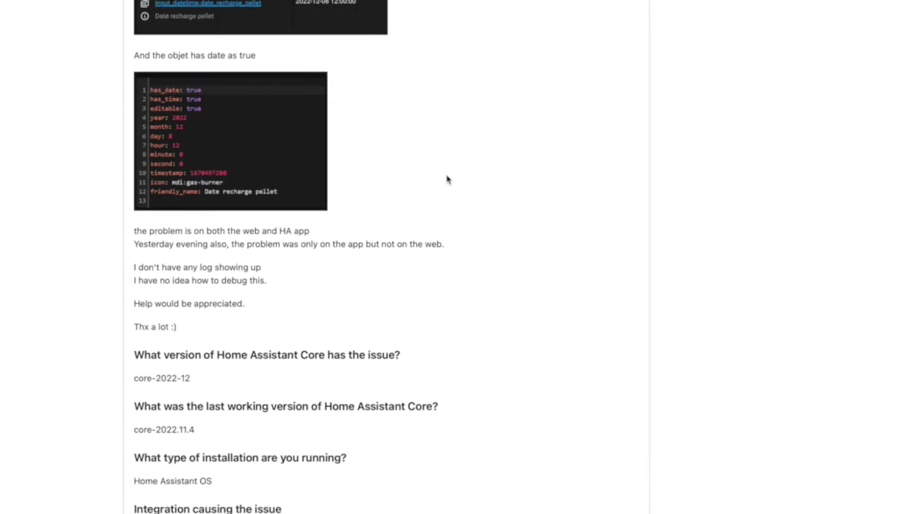
{"action": "scroll", "coordinate": [538, 128], "scroll_direction": "down", "scroll_amount": 3}
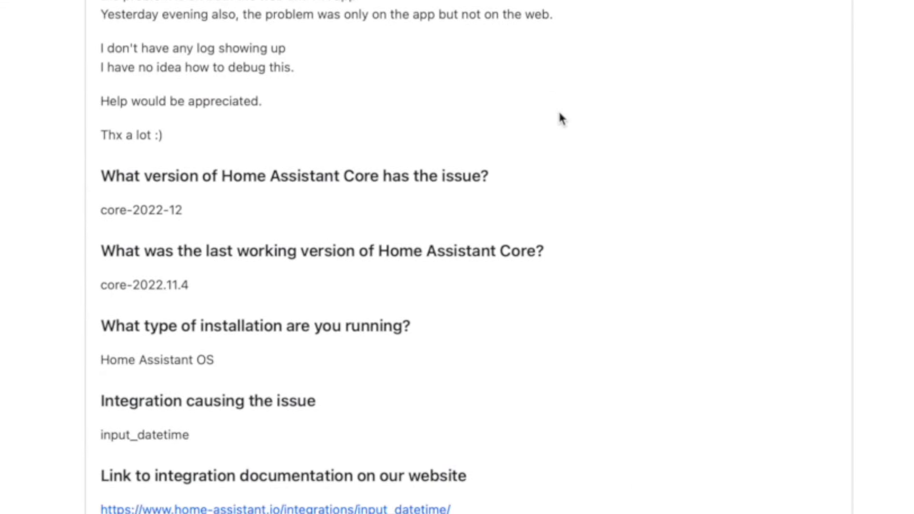
{"action": "scroll", "coordinate": [561, 118], "scroll_direction": "down", "scroll_amount": 10}
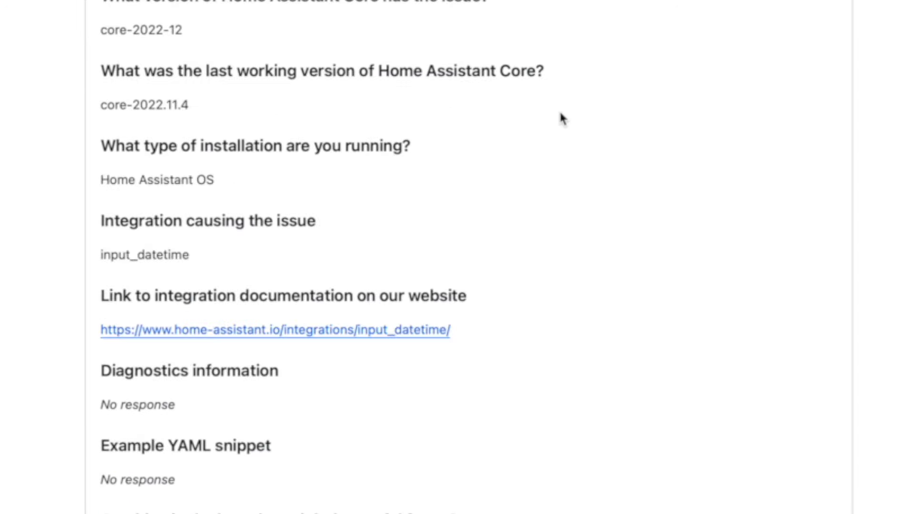
{"action": "scroll", "coordinate": [563, 120], "scroll_direction": "down", "scroll_amount": 10}
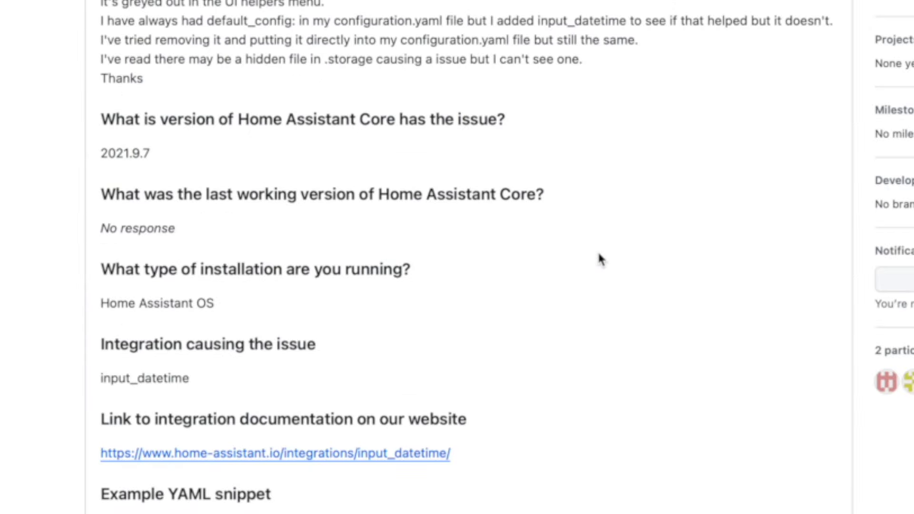
Step: Read past the traceback to the bot comments and the author's follow-up reply
{"action": "scroll", "coordinate": [619, 244], "scroll_direction": "down", "scroll_amount": 8}
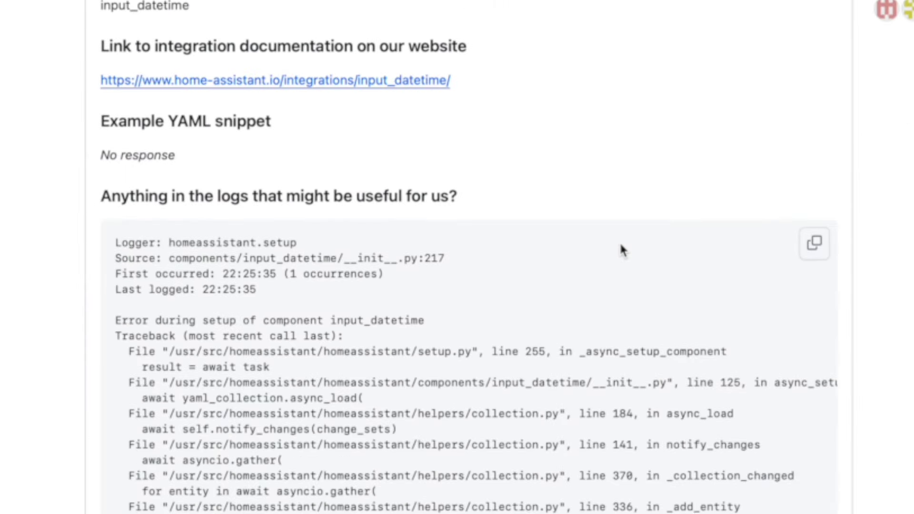
{"action": "scroll", "coordinate": [620, 245], "scroll_direction": "down", "scroll_amount": 2}
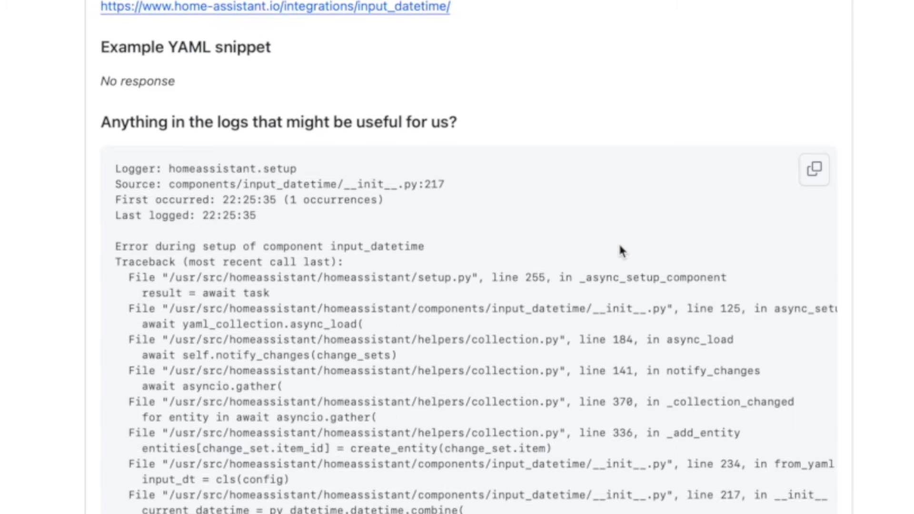
{"action": "scroll", "coordinate": [620, 247], "scroll_direction": "down", "scroll_amount": 5}
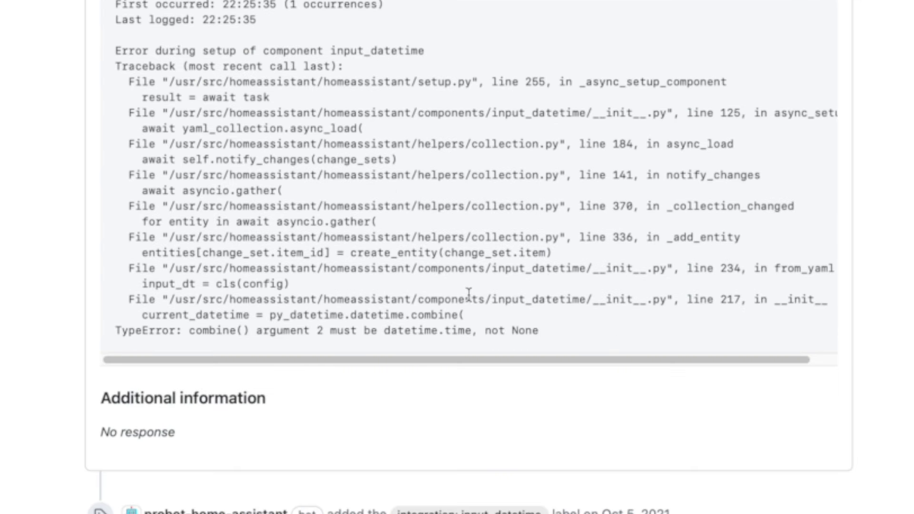
{"action": "scroll", "coordinate": [476, 295], "scroll_direction": "down", "scroll_amount": 2}
{"action": "scroll", "coordinate": [483, 296], "scroll_direction": "down", "scroll_amount": 5}
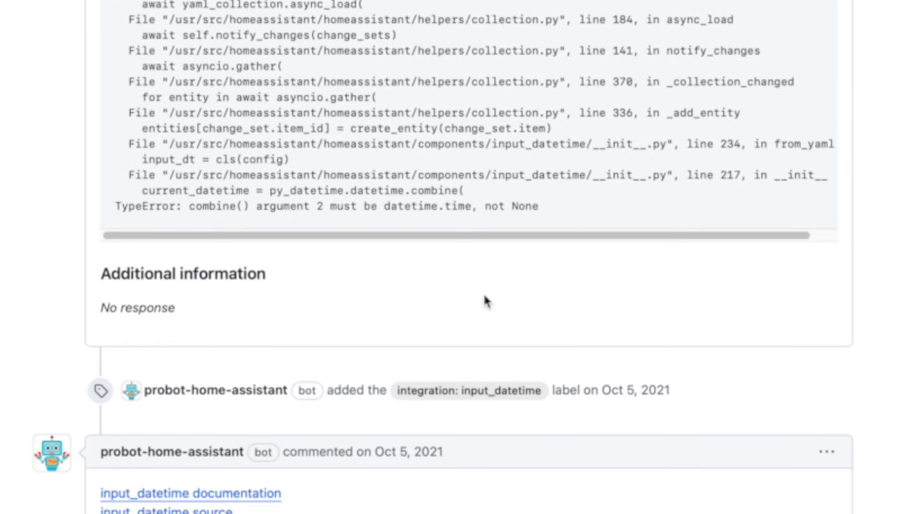
{"action": "scroll", "coordinate": [486, 298], "scroll_direction": "down", "scroll_amount": 5}
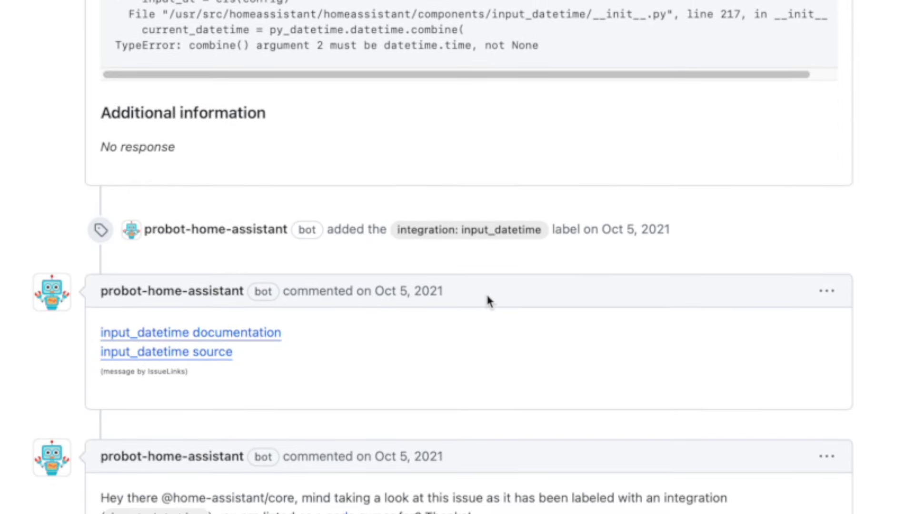
{"action": "scroll", "coordinate": [493, 301], "scroll_direction": "down", "scroll_amount": 4}
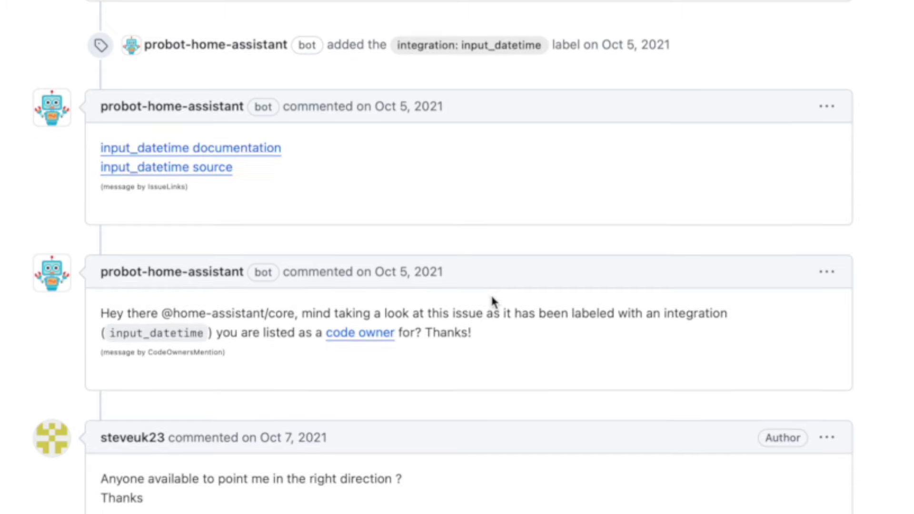
{"action": "scroll", "coordinate": [495, 302], "scroll_direction": "down", "scroll_amount": 3}
{"action": "scroll", "coordinate": [498, 303], "scroll_direction": "down", "scroll_amount": 1}
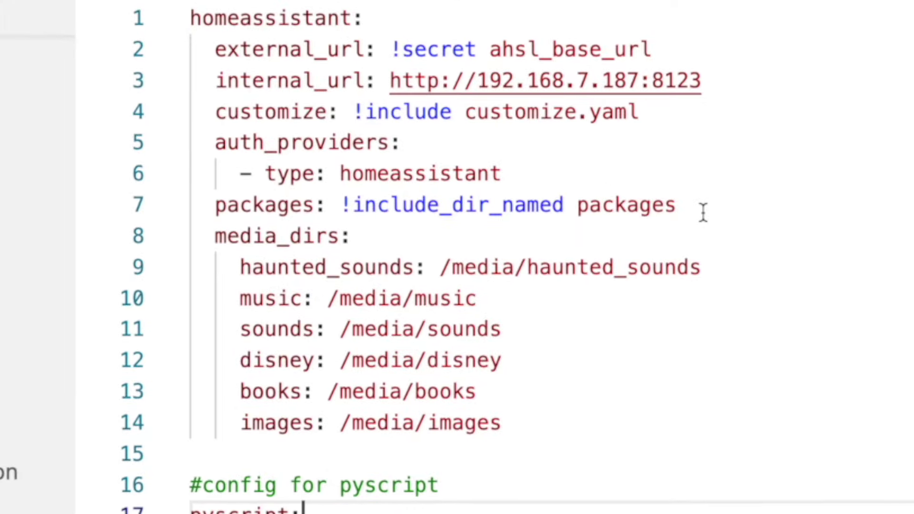
Step: Browse the disney, jarvis, security and appliances package files, ending on security.yaml
{"action": "left_click", "coordinate": [558, 150]}
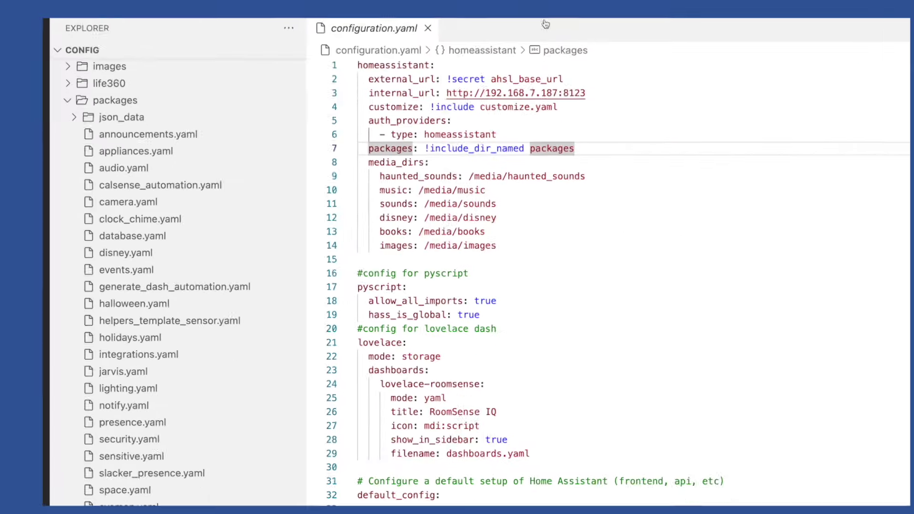
{"action": "left_click", "coordinate": [191, 364]}
{"action": "left_click", "coordinate": [164, 361]}
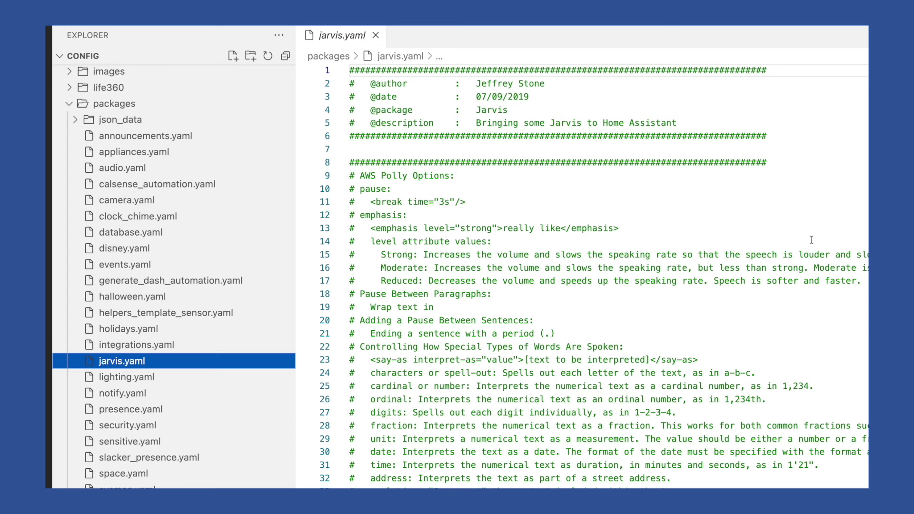
{"action": "left_click", "coordinate": [181, 425]}
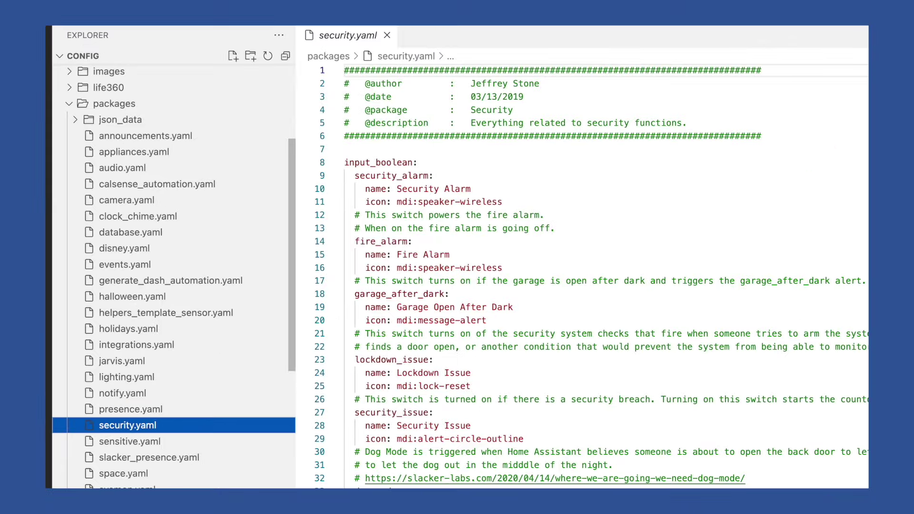
{"action": "left_click", "coordinate": [134, 152]}
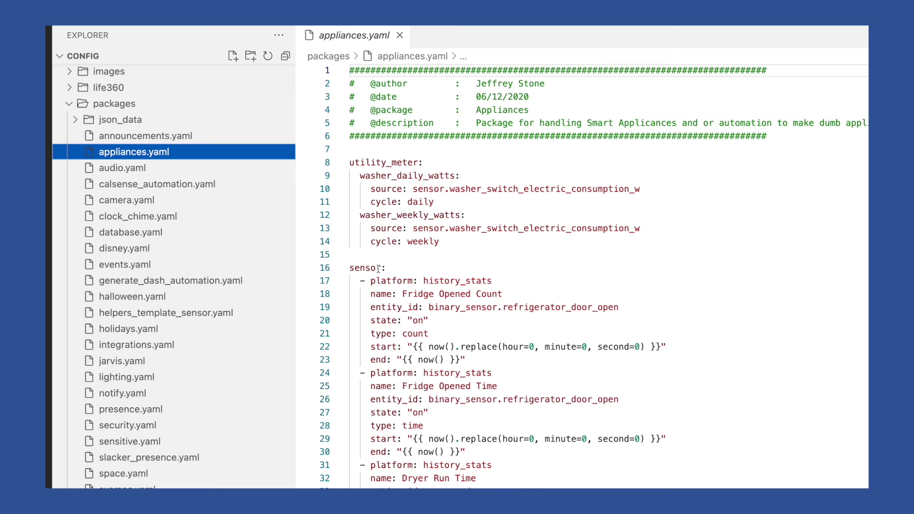
{"action": "left_click", "coordinate": [176, 247]}
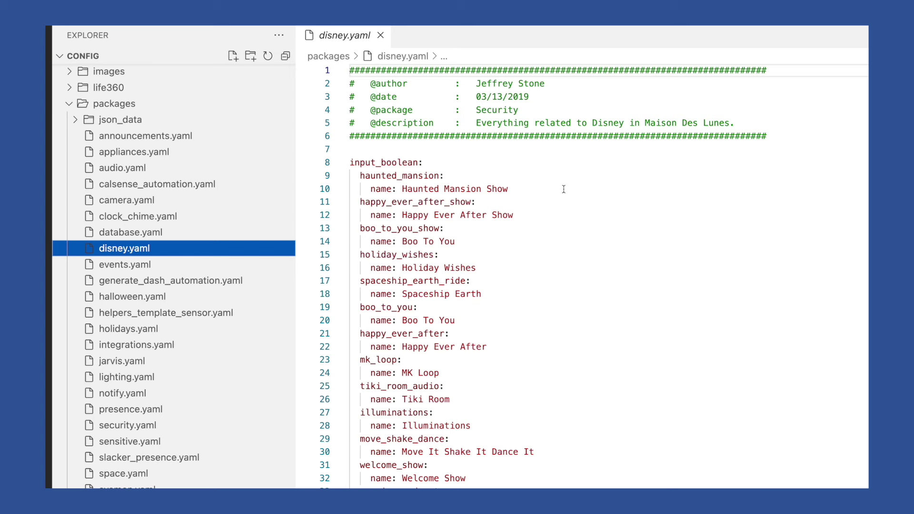
{"action": "left_click", "coordinate": [128, 425]}
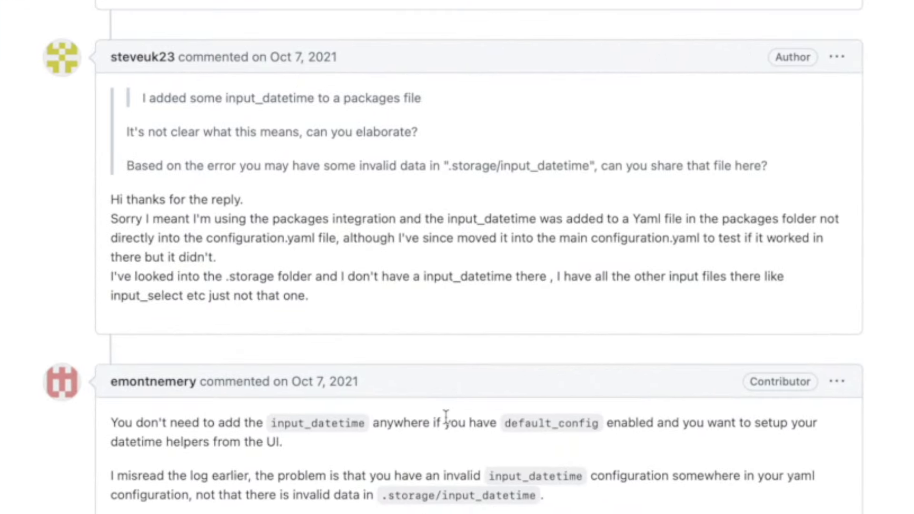
Step: Scroll to the contributor's reply showing the fully quoted input_datetime YAML example
{"action": "scroll", "coordinate": [446, 416], "scroll_direction": "down", "scroll_amount": 1}
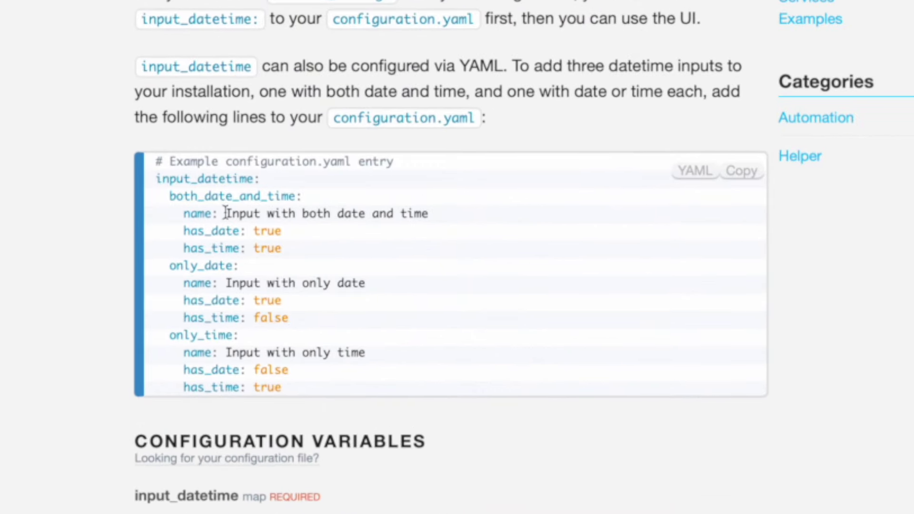
Step: Highlight the example's name and has_date lines in the input_datetime YAML, then deselect
{"action": "left_click_drag", "start_coordinate": [226, 213], "coordinate": [450, 220]}
{"action": "left_click", "coordinate": [439, 219]}
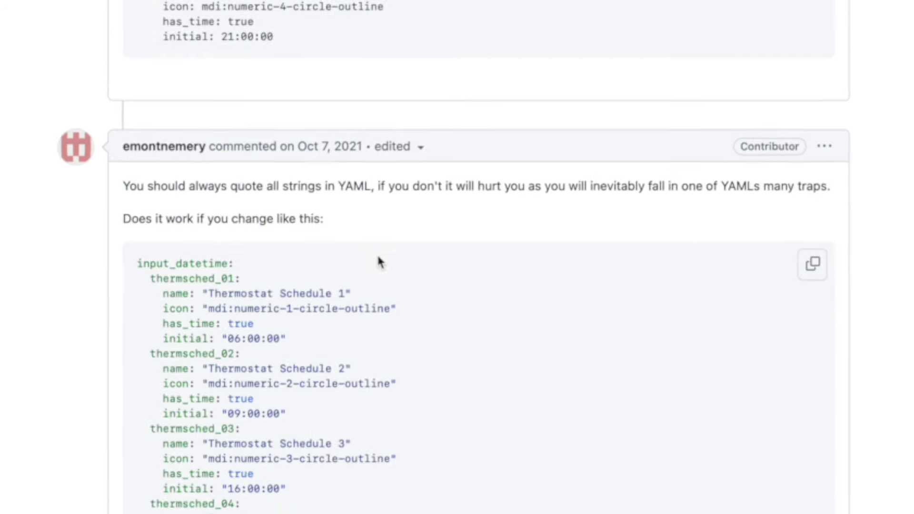
{"action": "scroll", "coordinate": [404, 488], "scroll_direction": "down", "scroll_amount": 1}
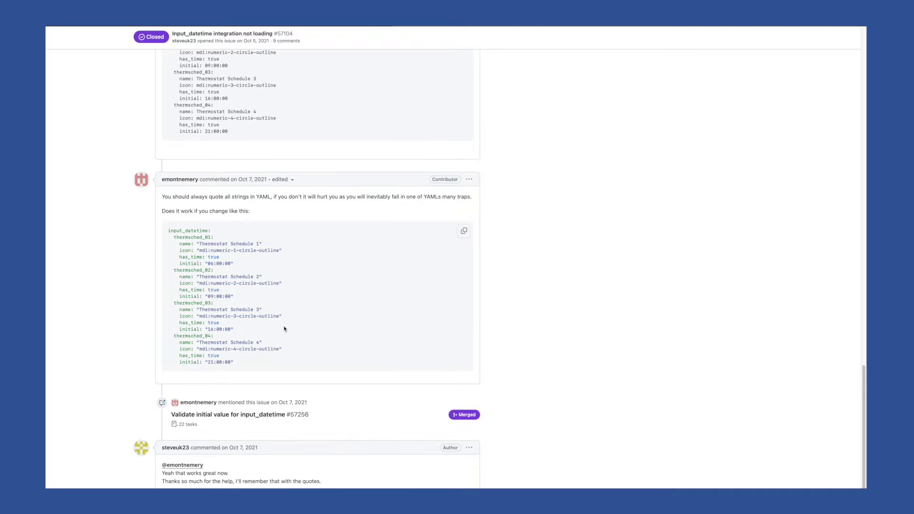
Step: Scroll to the merged 'Validate initial value for input_datetime' pull request and the author's reply
{"action": "scroll", "coordinate": [285, 329], "scroll_direction": "down", "scroll_amount": 3}
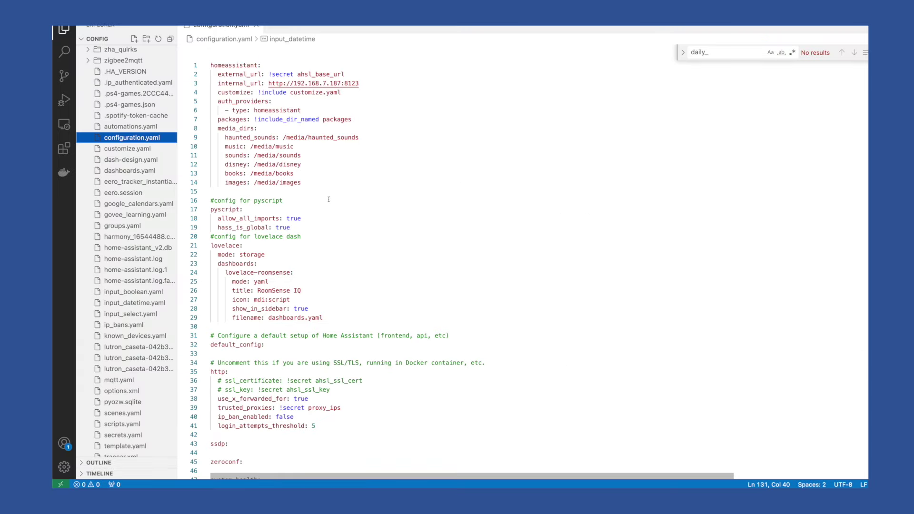
Step: Prefix line 131's input_datetime include in configuration.yaml with # to disable it
{"action": "left_click", "coordinate": [272, 345]}
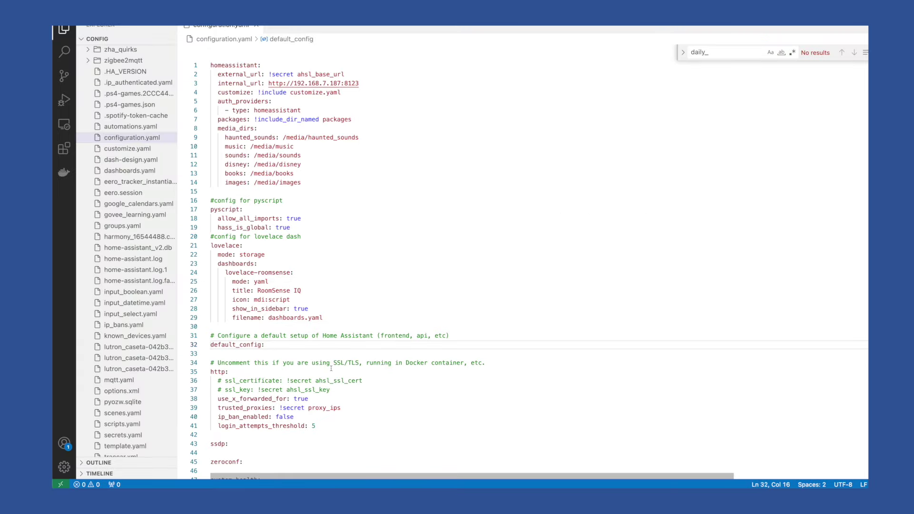
{"action": "scroll", "coordinate": [331, 369], "scroll_direction": "down", "scroll_amount": 20}
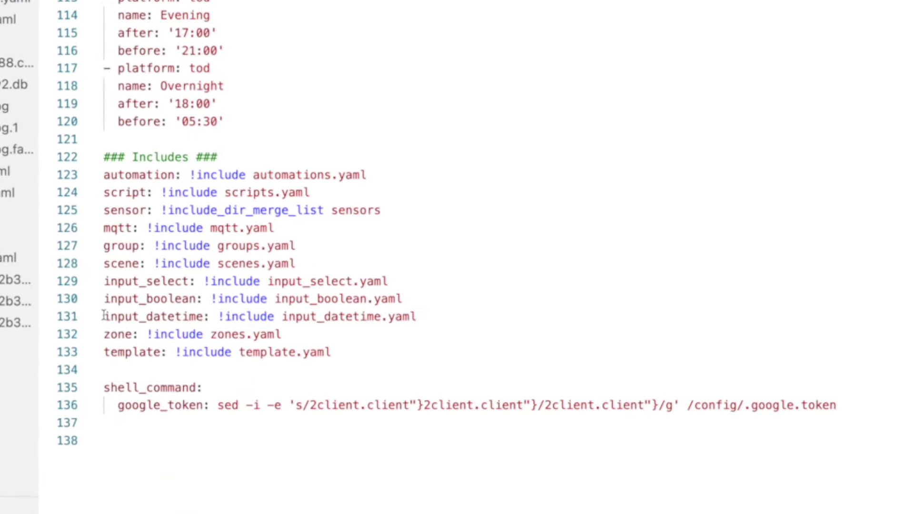
{"action": "left_click", "coordinate": [224, 364]}
{"action": "mouse_move", "coordinate": [224, 364]}
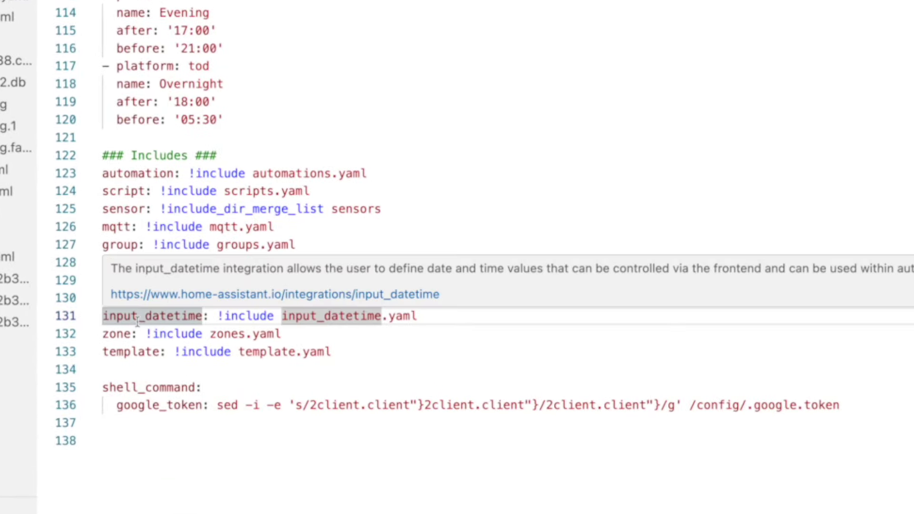
{"action": "type", "text": "#"}
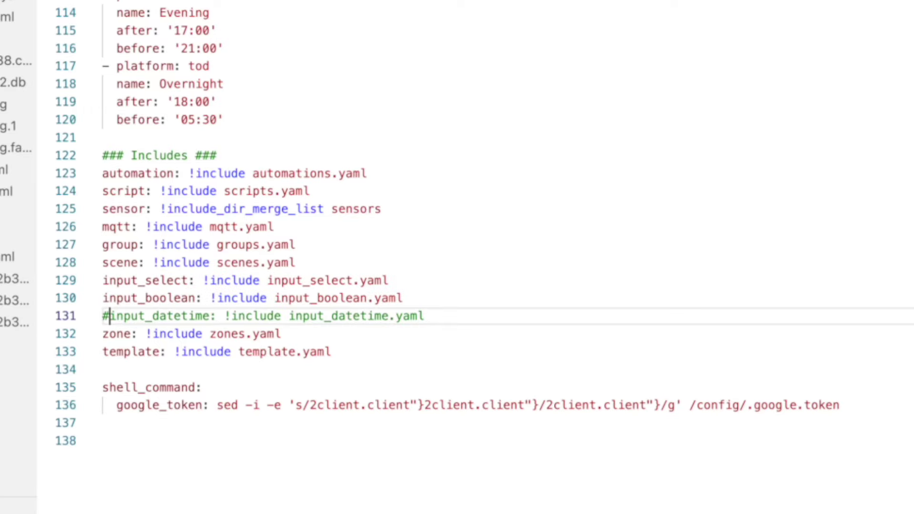
{"action": "scroll", "coordinate": [458, 238], "scroll_direction": "right", "scroll_amount": 1}
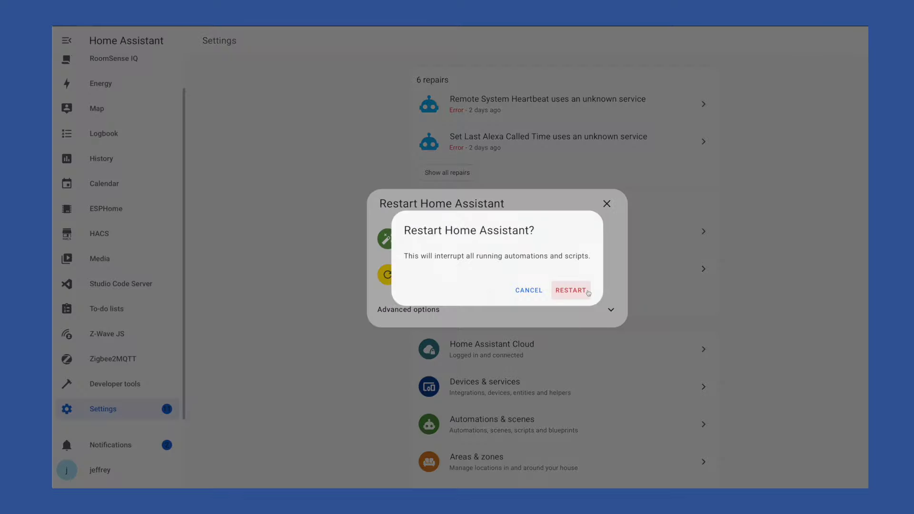
Step: Confirm the restart and review the Invalid config alert listing input_datetime and default_config
{"action": "left_click", "coordinate": [577, 288]}
{"action": "scroll", "coordinate": [575, 279], "scroll_direction": "down", "scroll_amount": 3}
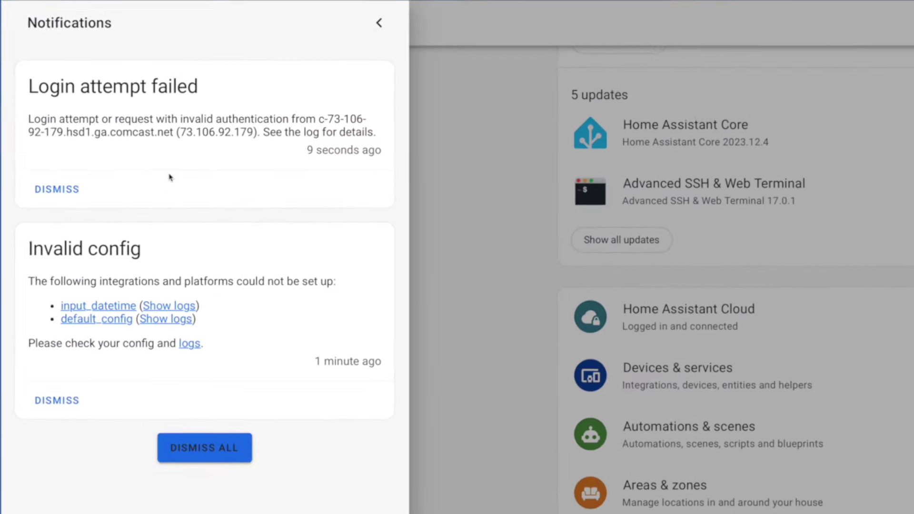
Step: Dismiss the failed-login notice and open the input_datetime invalid slug 'daily_' log entry
{"action": "left_click", "coordinate": [53, 194]}
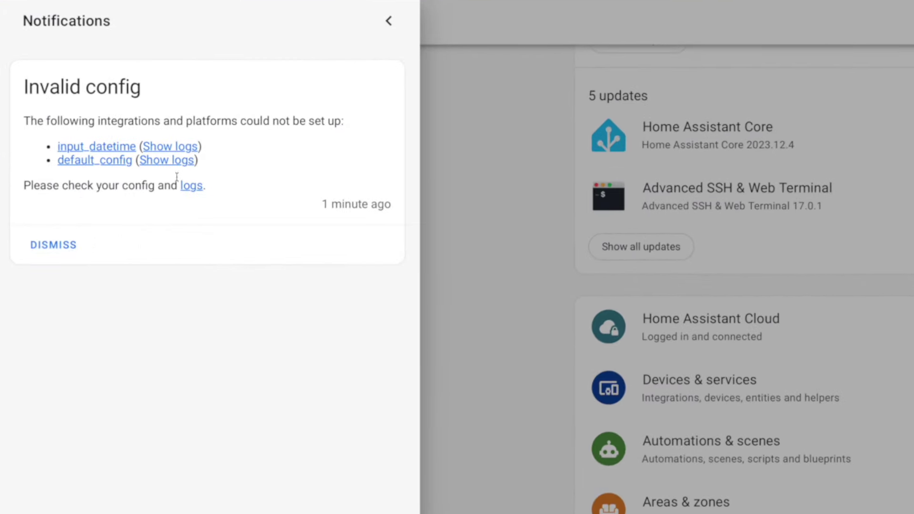
{"action": "left_click", "coordinate": [180, 152]}
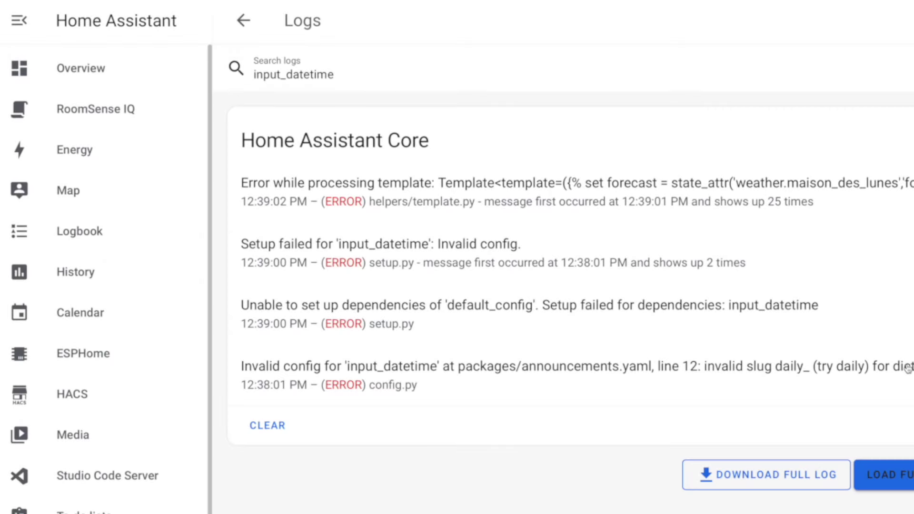
{"action": "left_click", "coordinate": [907, 371]}
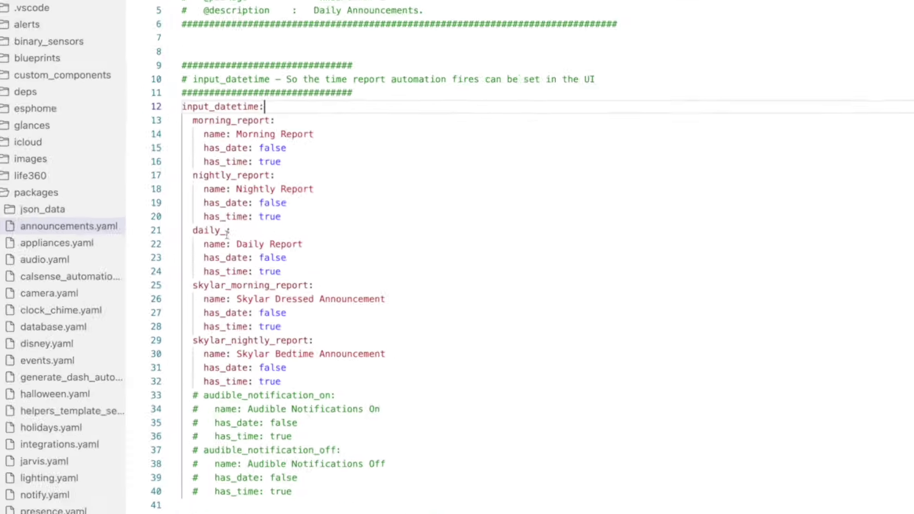
Step: Change 'daily_' to 'daily_report' on line 21 and remove the # from configuration.yaml line 131
{"action": "left_click", "coordinate": [243, 229]}
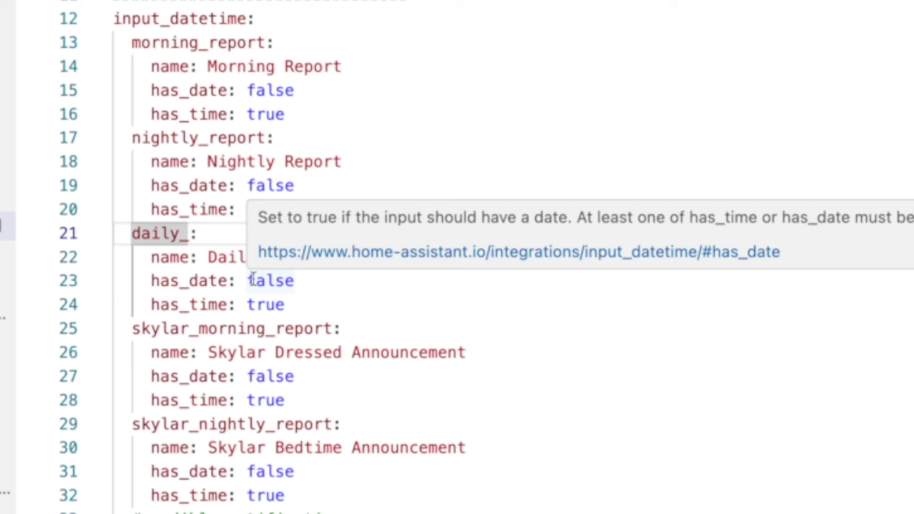
{"action": "type", "text": "repor"}
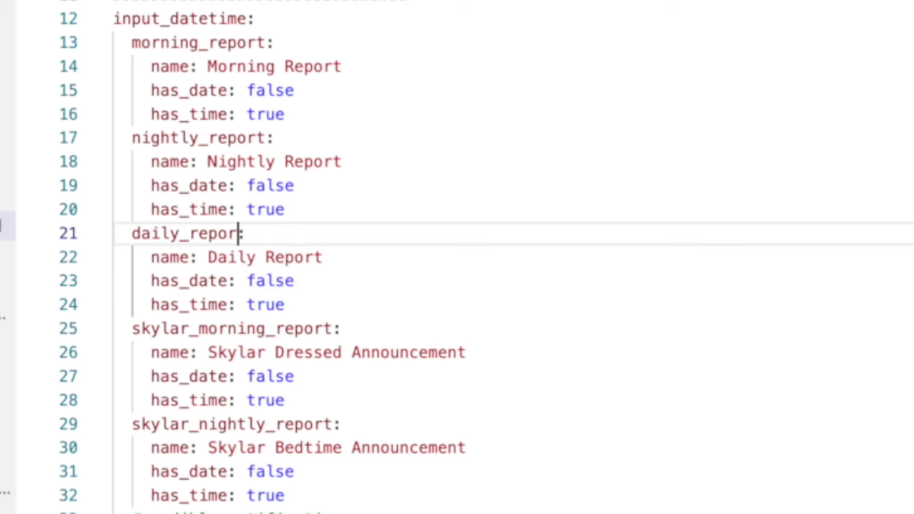
{"action": "type", "text": "t"}
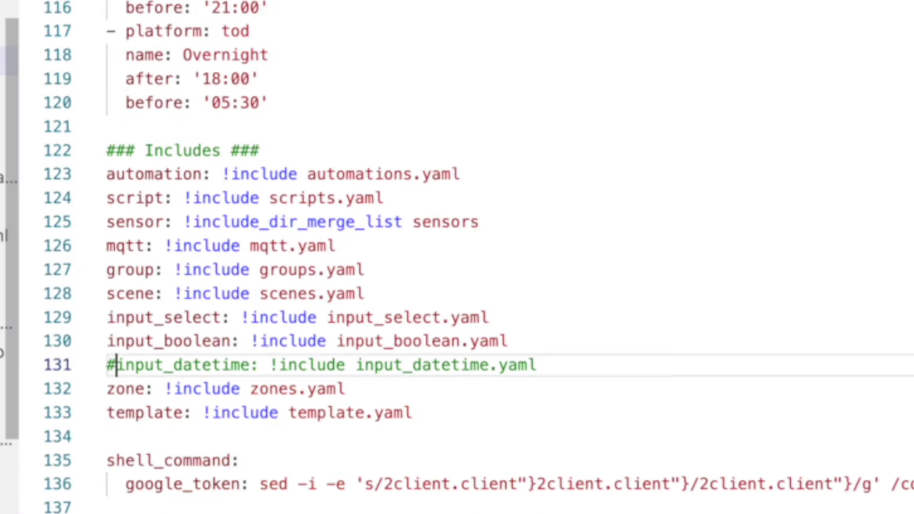
{"action": "key", "text": "BackSpace"}
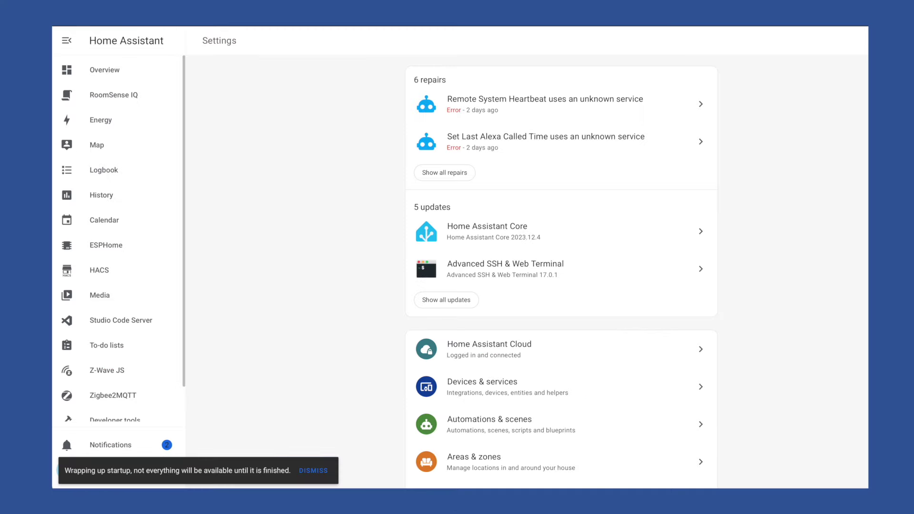
Step: Open the notifications panel to confirm it reads 'No notifications'
{"action": "left_click", "coordinate": [117, 450]}
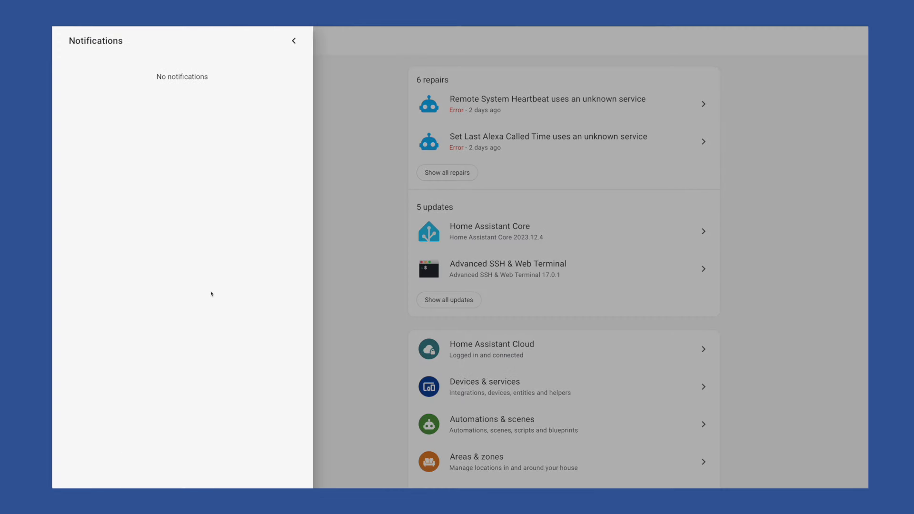